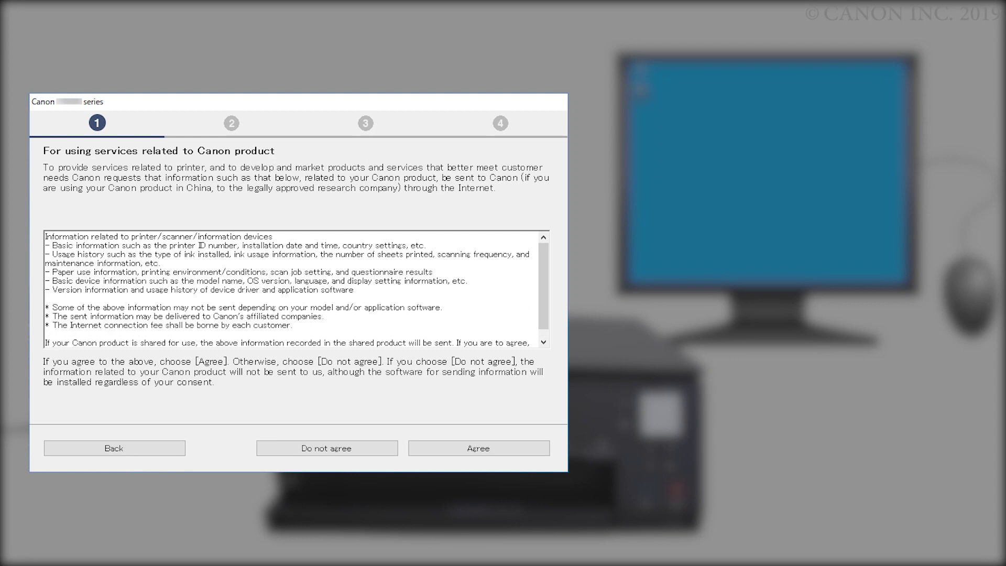
pyautogui.scroll(-1, 296, 289)
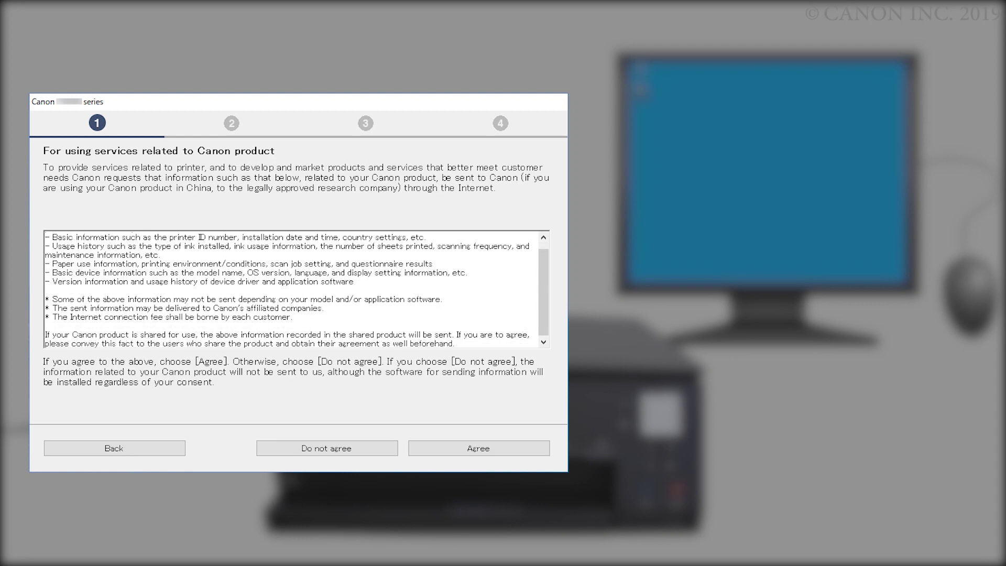